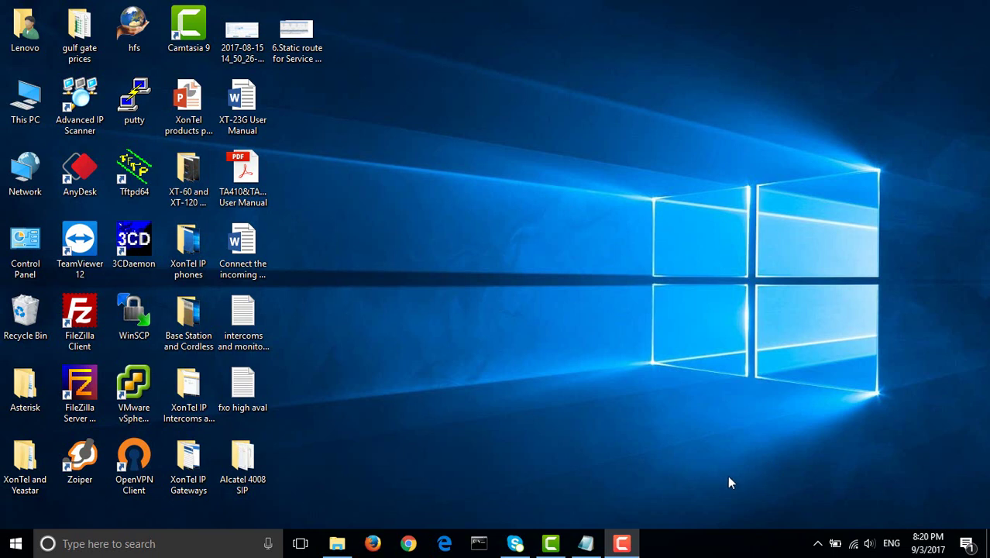
- Launch Firefox from the Windows taskbar
left_click(364, 543)
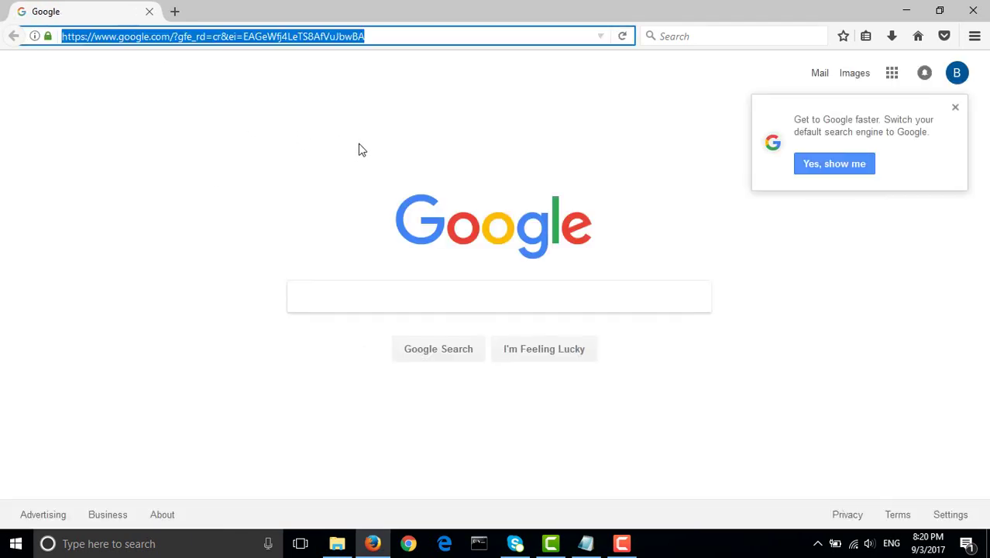
- Load the XonTel PBX login page at 10.10.2.87
type("1")
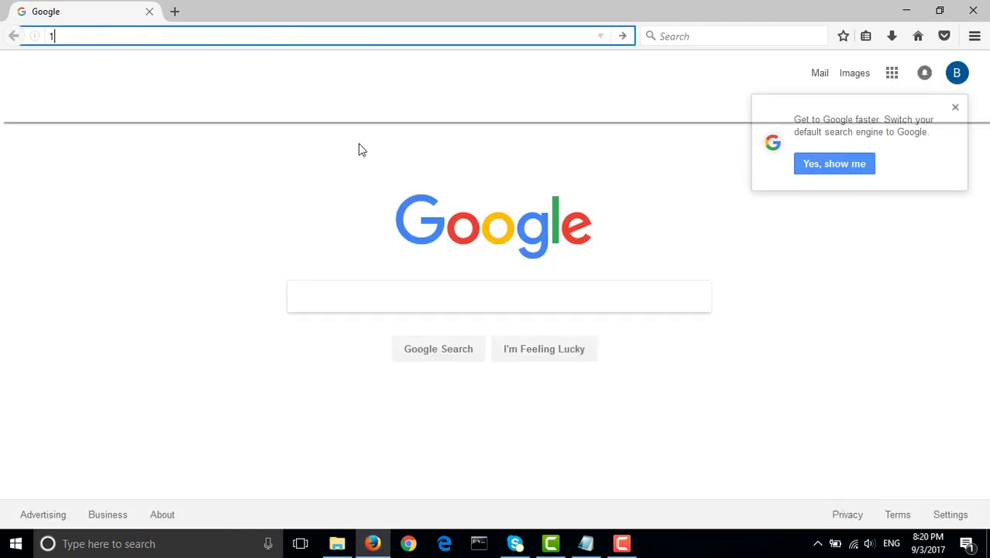
type("0.10.2.87/")
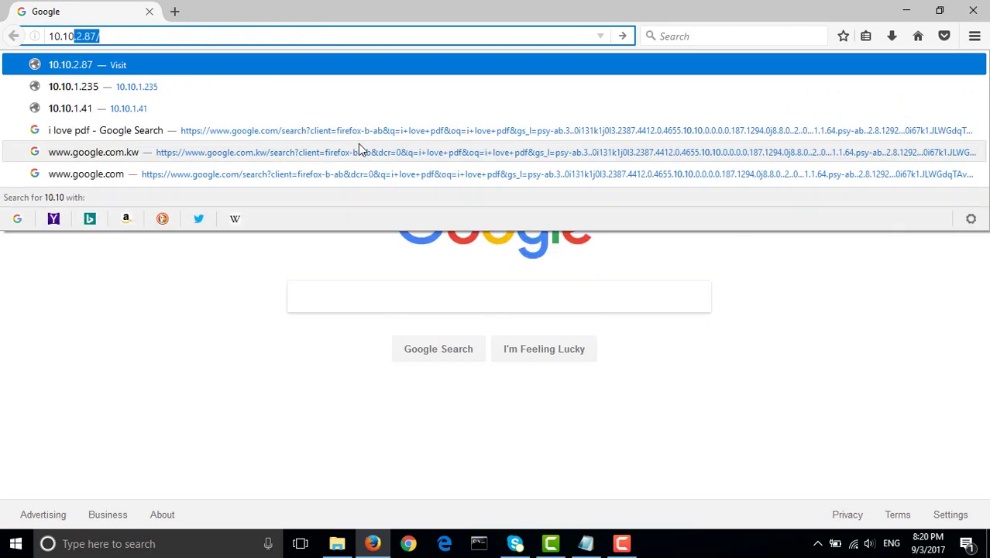
key("Return")
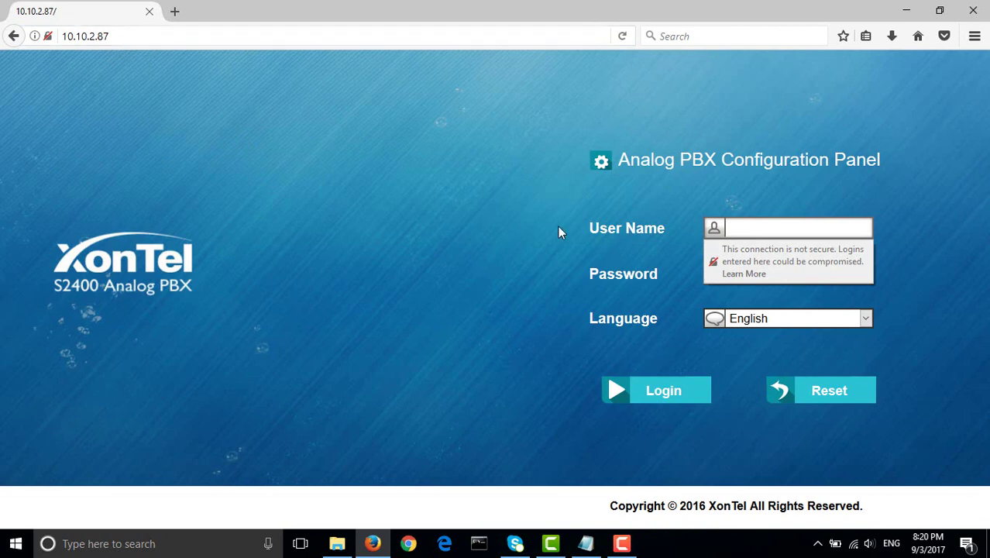
- Sign in as admin with the administrator password, declining Firefox's offer to save the login
type("admin")
key("Tab")
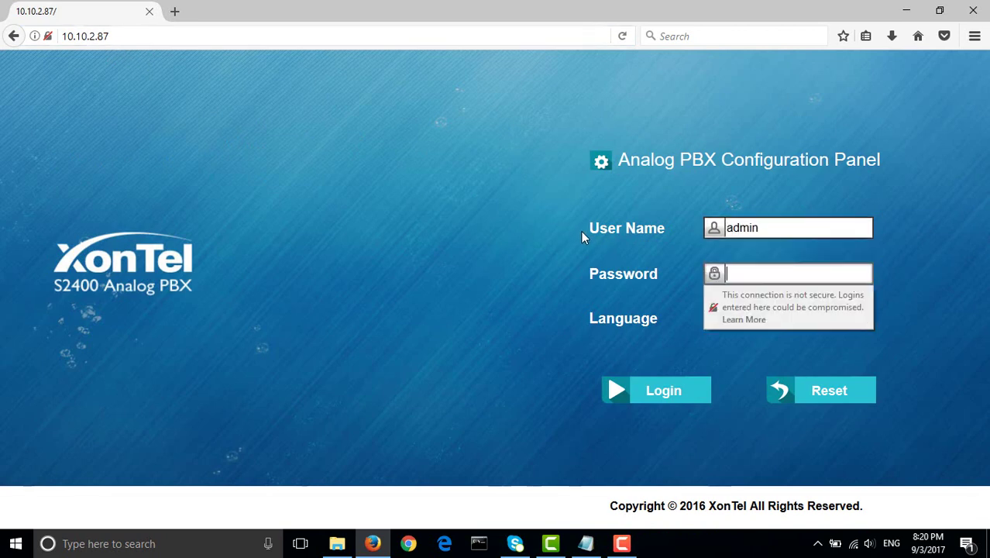
type("a*********")
key("Return")
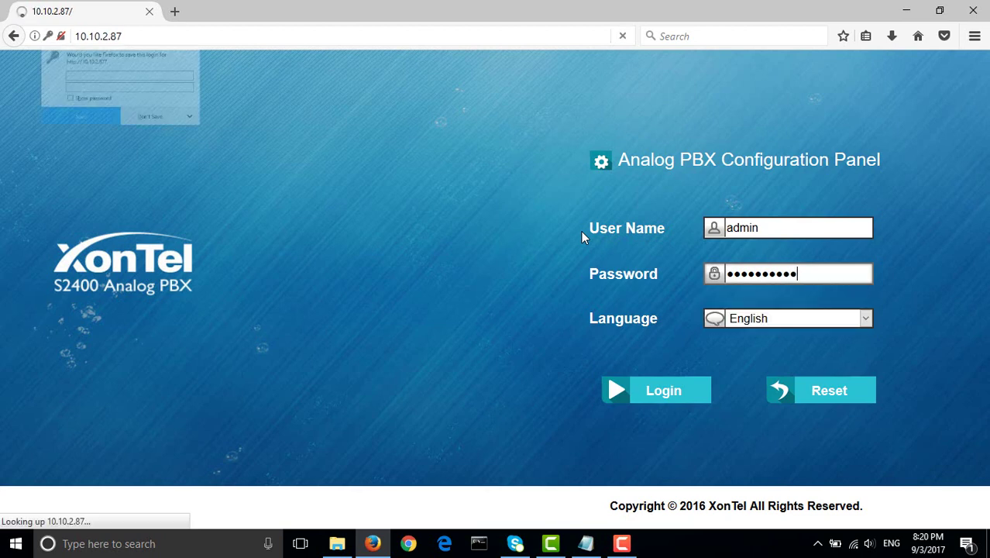
left_click(228, 164)
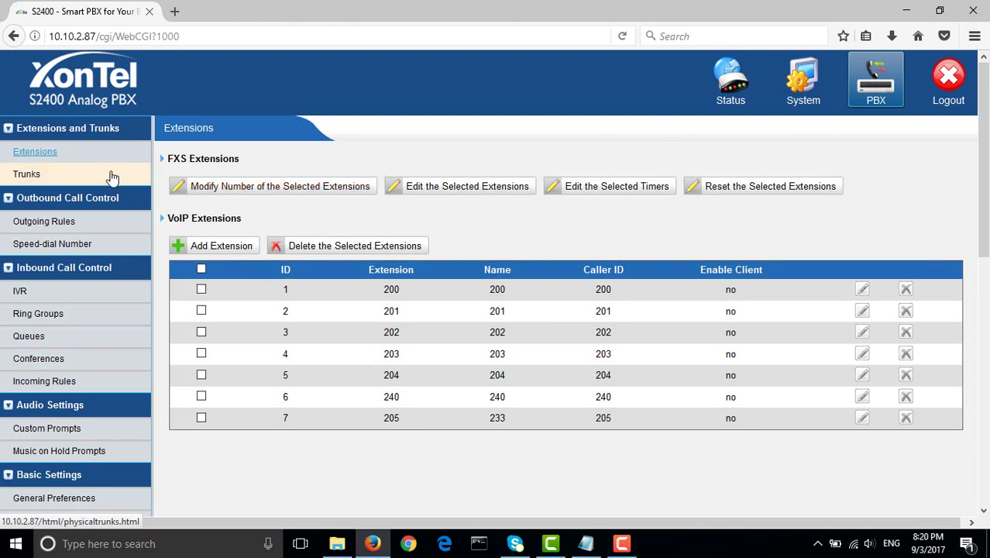
- Open the Trunks list and edit the port 25 COLine1 trunk
left_click(112, 177)
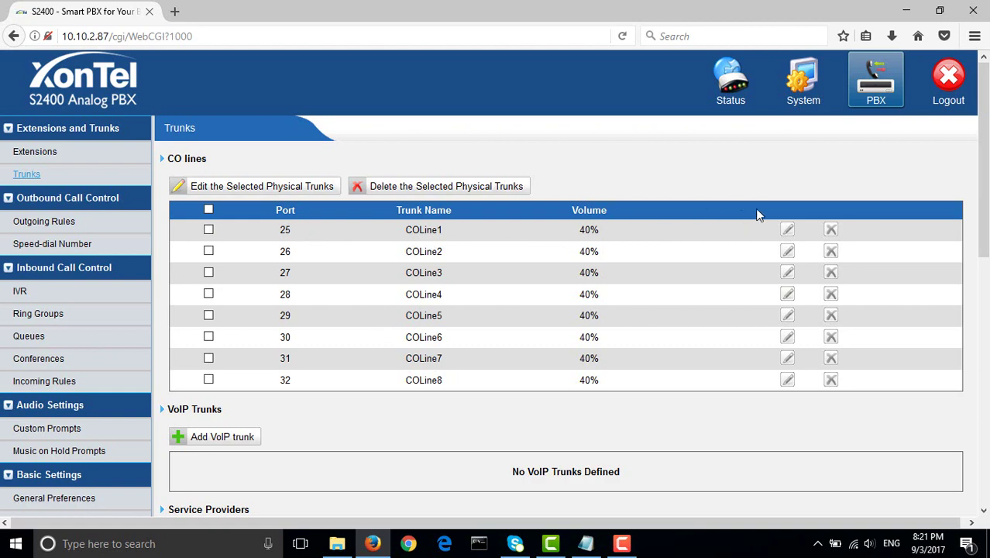
left_click(787, 230)
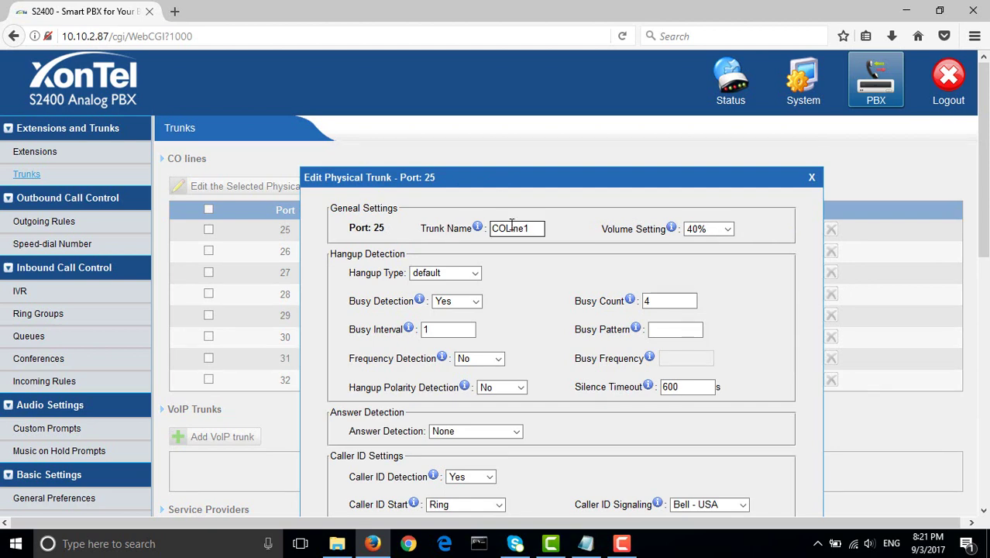
left_click_drag(533, 229, 481, 232)
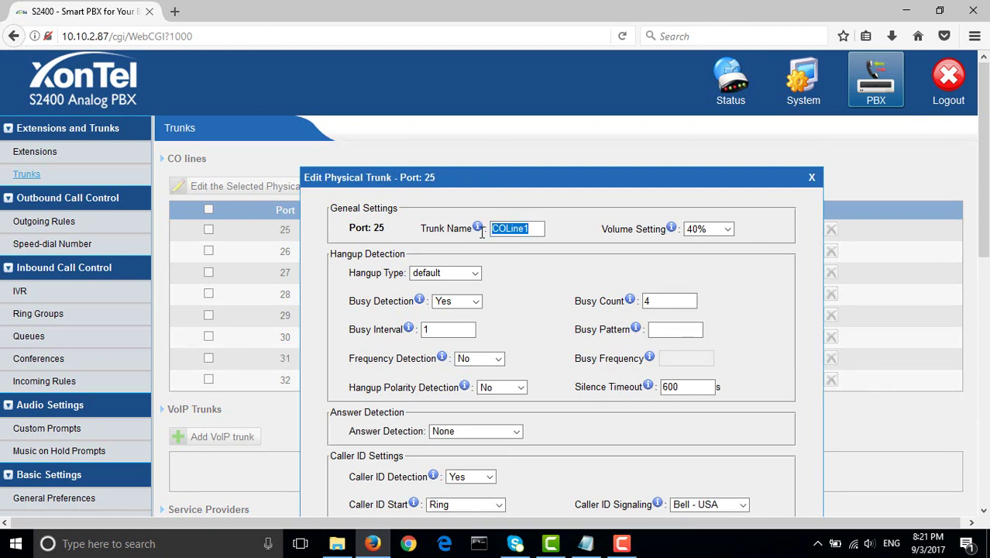
type("22215456")
left_click(727, 230)
left_click(727, 230)
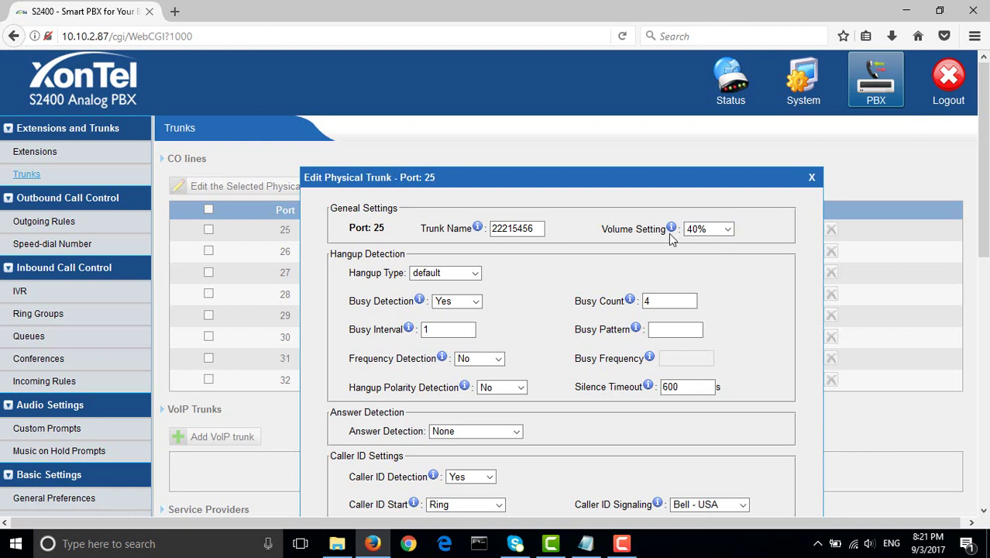
left_click(727, 229)
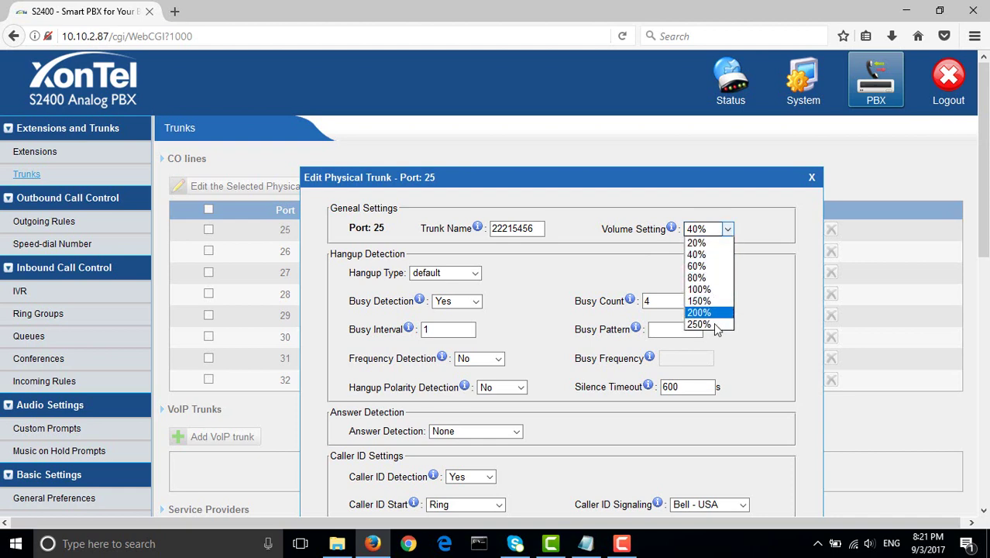
left_click(726, 230)
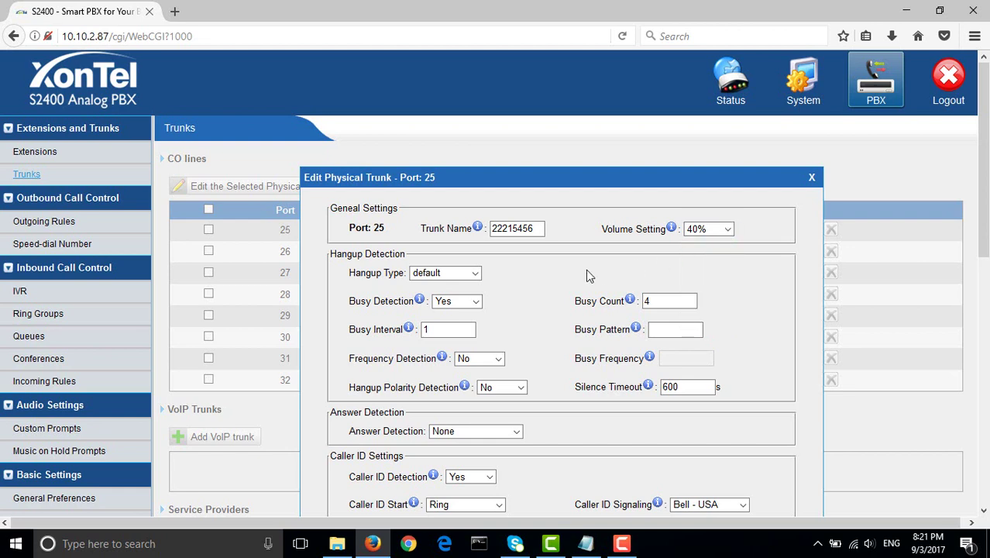
left_click(451, 274)
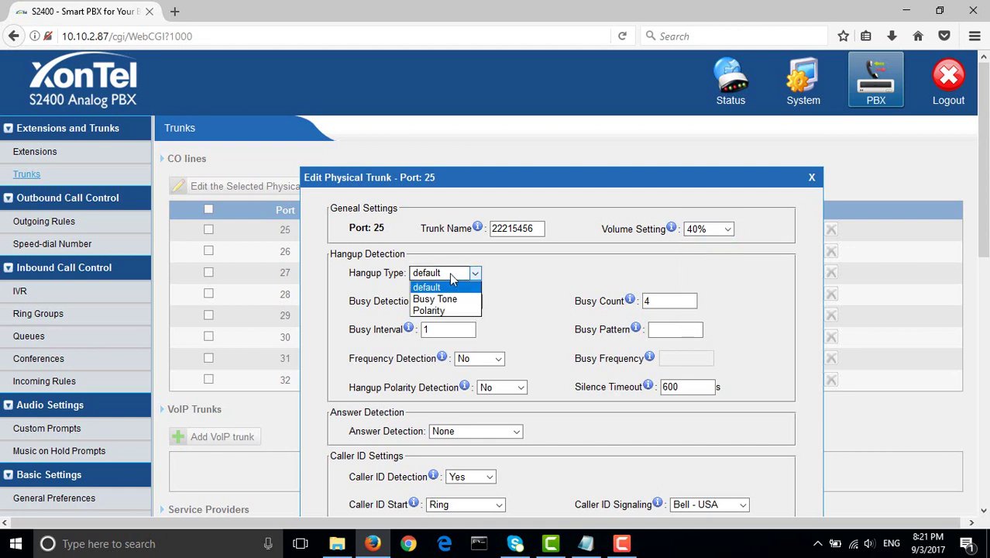
left_click(449, 274)
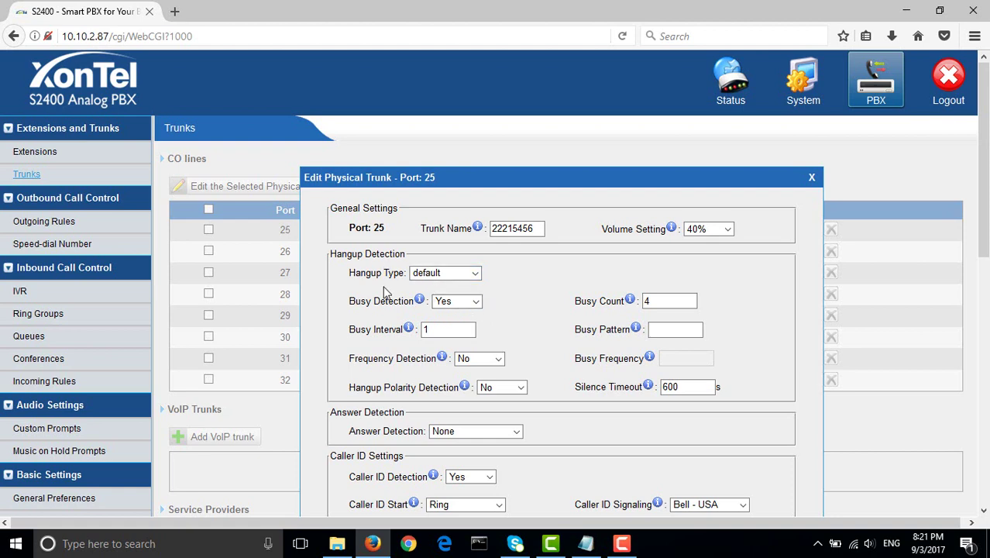
left_click(460, 302)
left_click(495, 284)
scroll(599, 398, "down", 2)
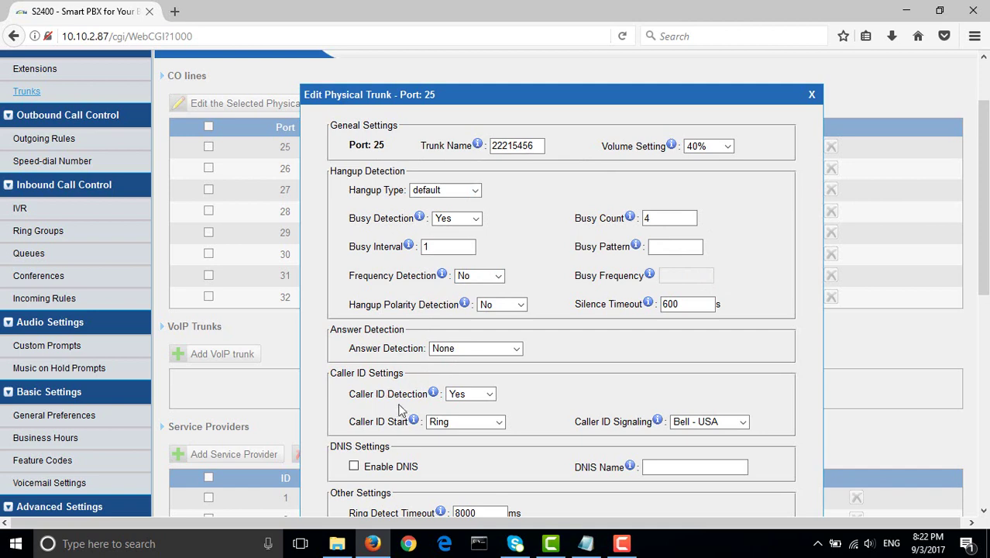
mouse_move(436, 404)
left_click(480, 396)
left_click(484, 399)
- Set port 25's Caller ID Start to Before Ring, leaving Answer Detection at None
mouse_move(432, 396)
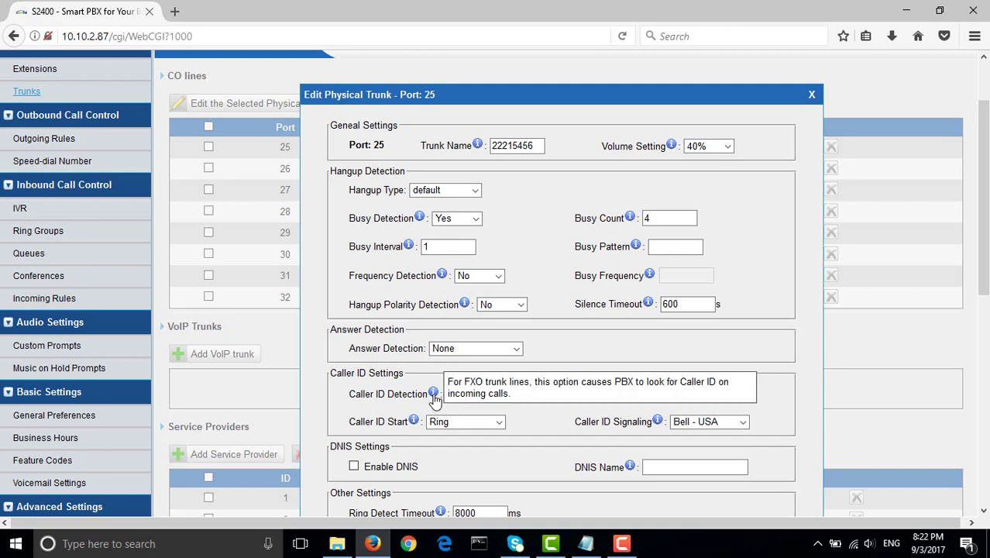
left_click_drag(428, 397, 358, 397)
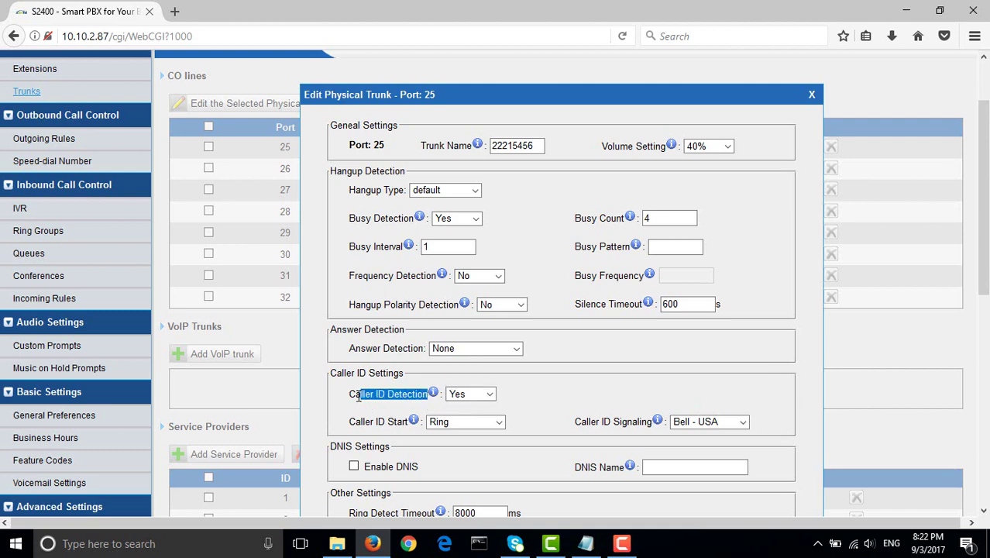
left_click(502, 397)
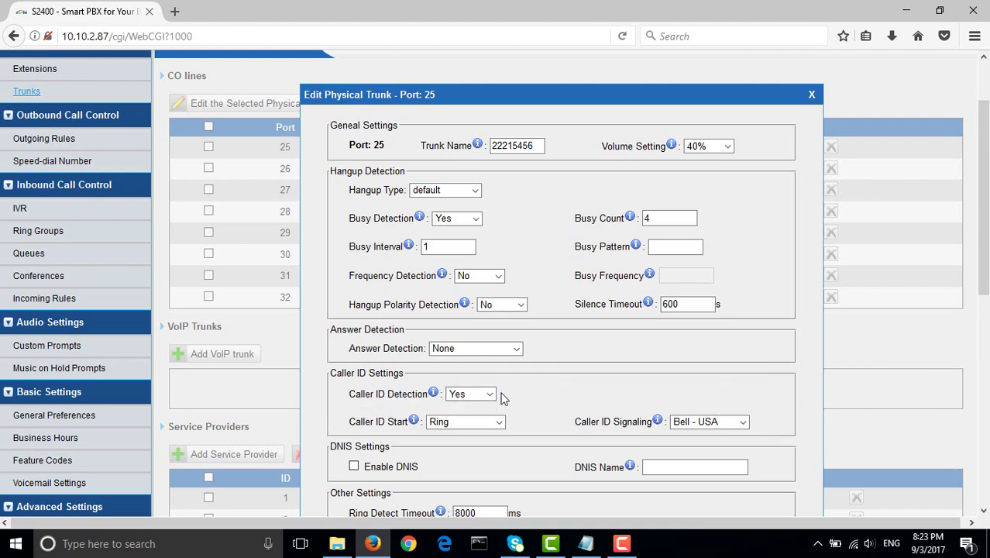
mouse_move(408, 391)
left_mouse_down()
mouse_move(392, 374)
mouse_move(350, 373)
mouse_move(378, 391)
mouse_move(411, 379)
left_mouse_up()
left_click(411, 380)
left_click(489, 423)
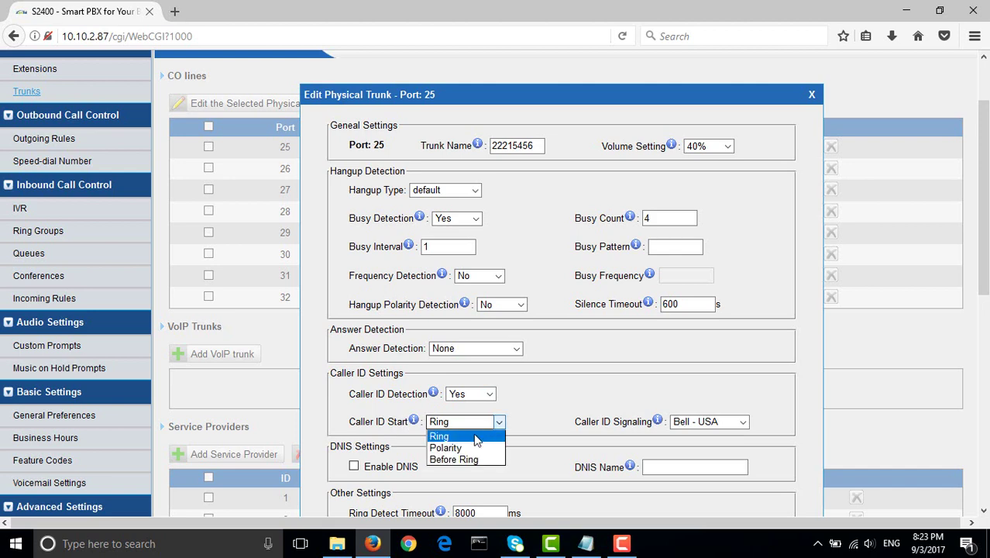
left_click(504, 426)
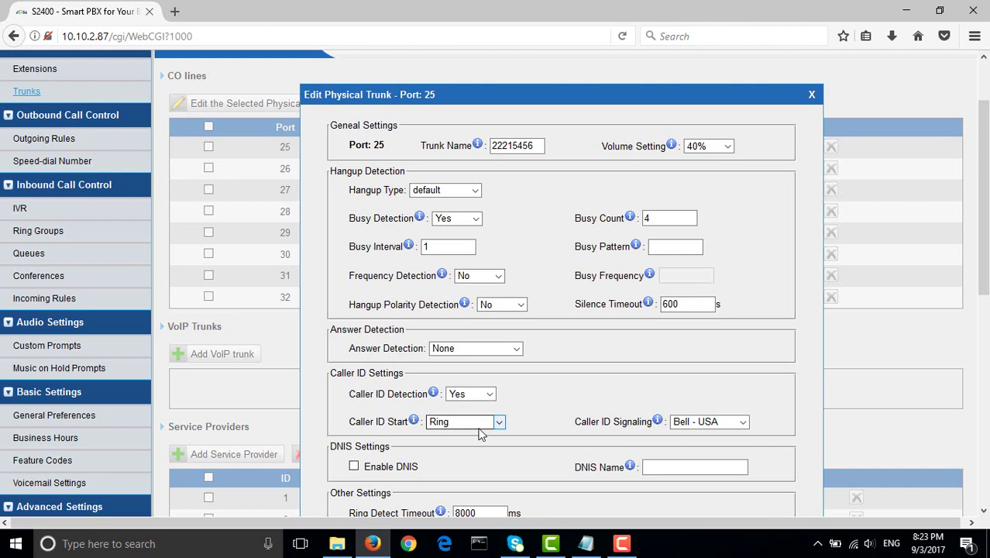
left_click(493, 421)
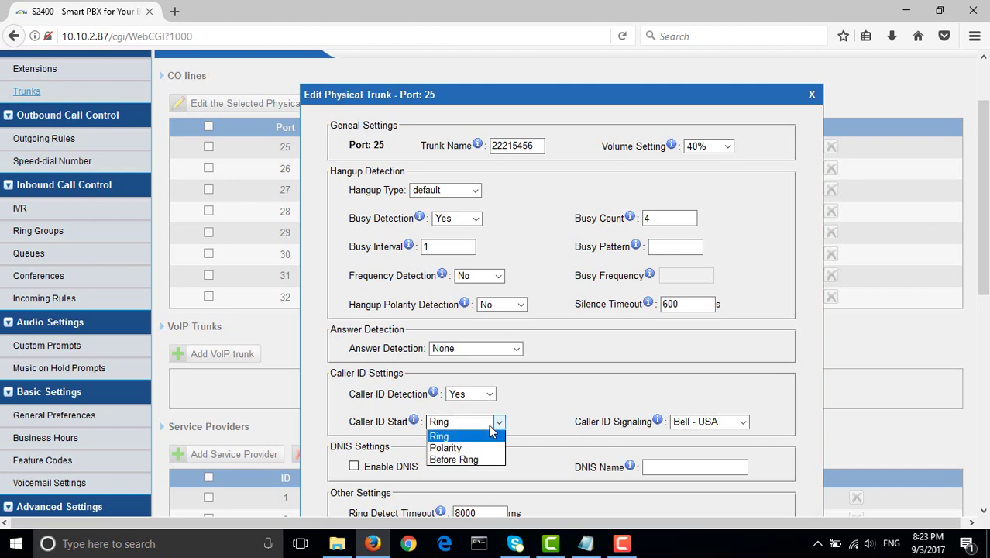
left_click(465, 459)
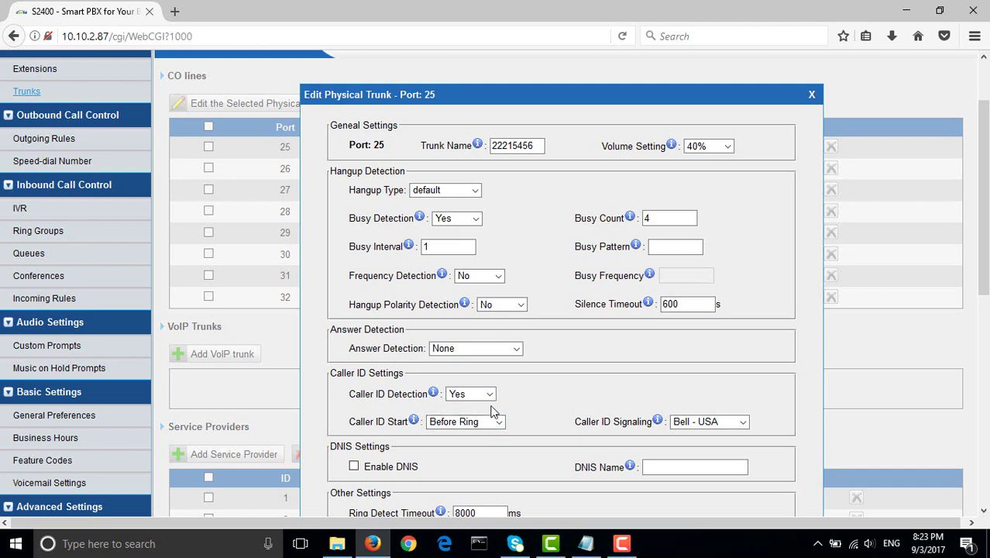
- Change Caller ID Start to Ring and keep Bell - USA caller ID signaling
left_click(502, 422)
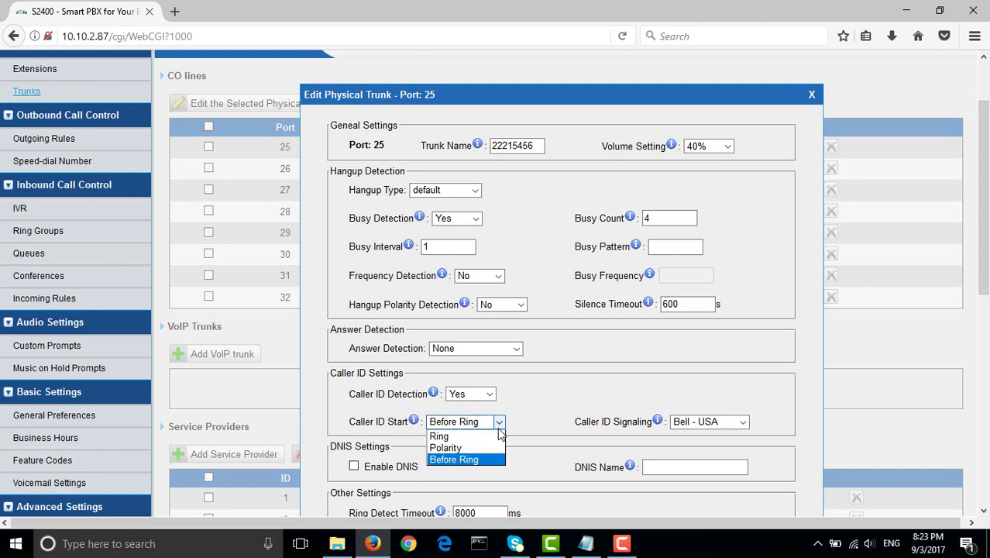
left_click(439, 436)
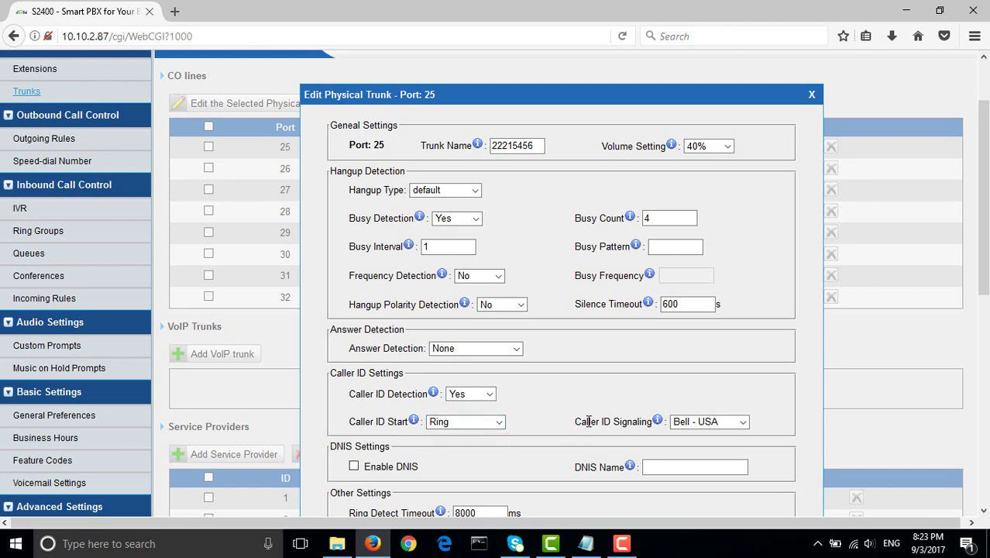
left_click(732, 425)
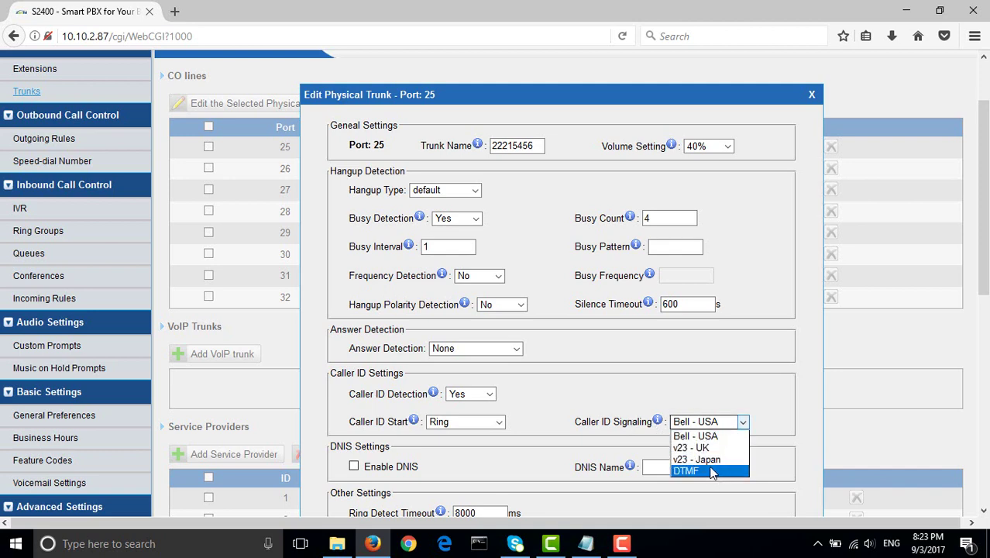
left_click(709, 438)
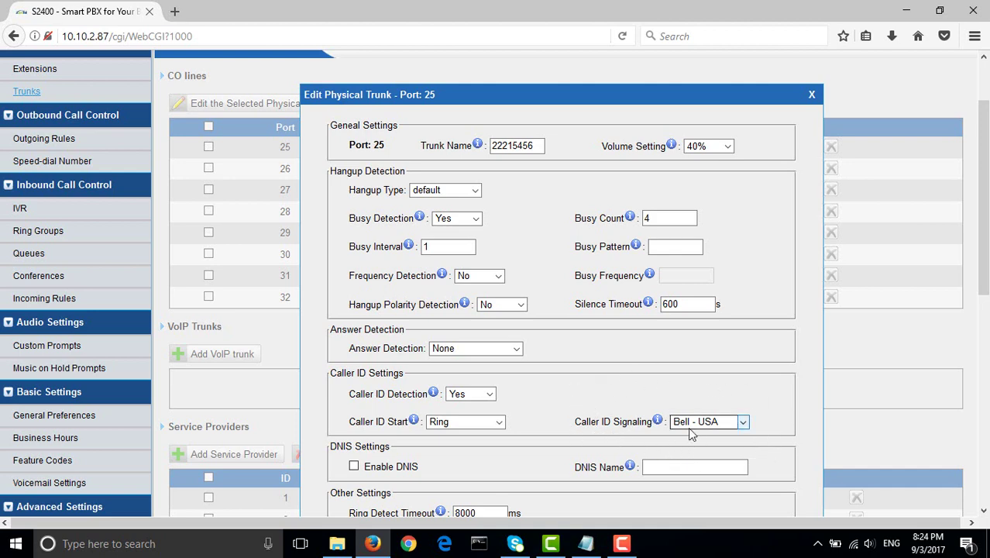
scroll(379, 405, "down", 2)
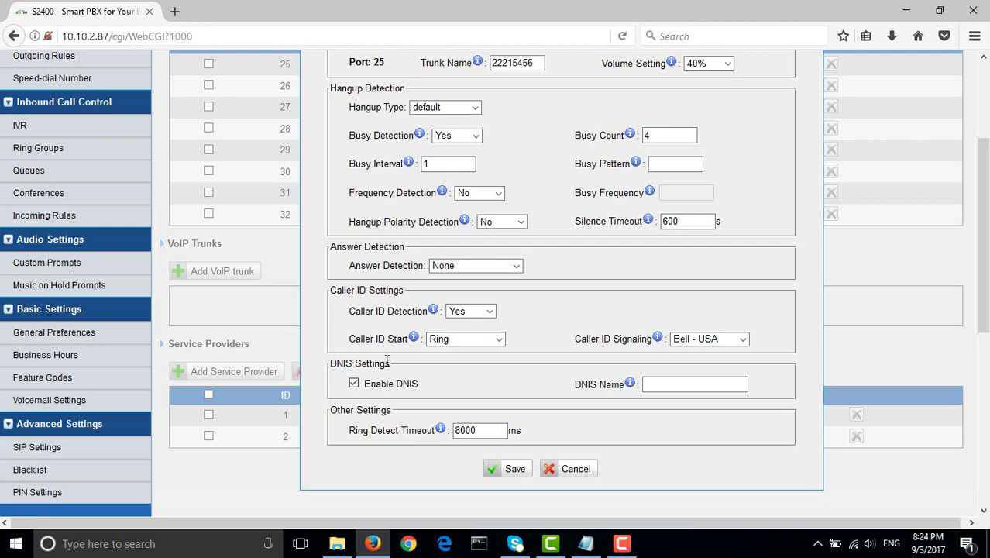
- Enter sales1 as the port 25 trunk's DNIS Name
left_click(654, 389)
type("sales")
scroll(653, 382, "up", 2)
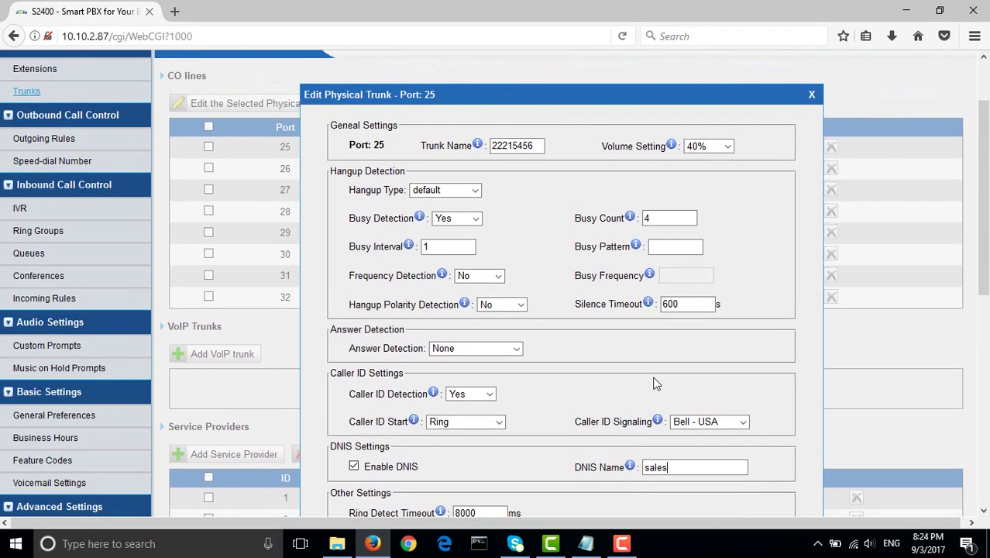
scroll(591, 347, "down", 2)
scroll(578, 340, "up", 2)
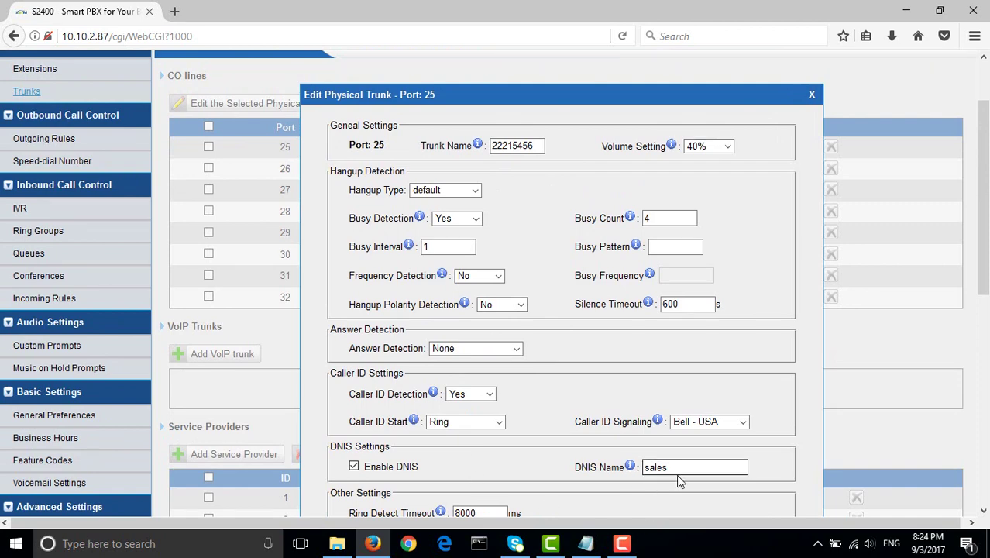
left_click_drag(677, 468, 622, 465)
left_click(638, 452)
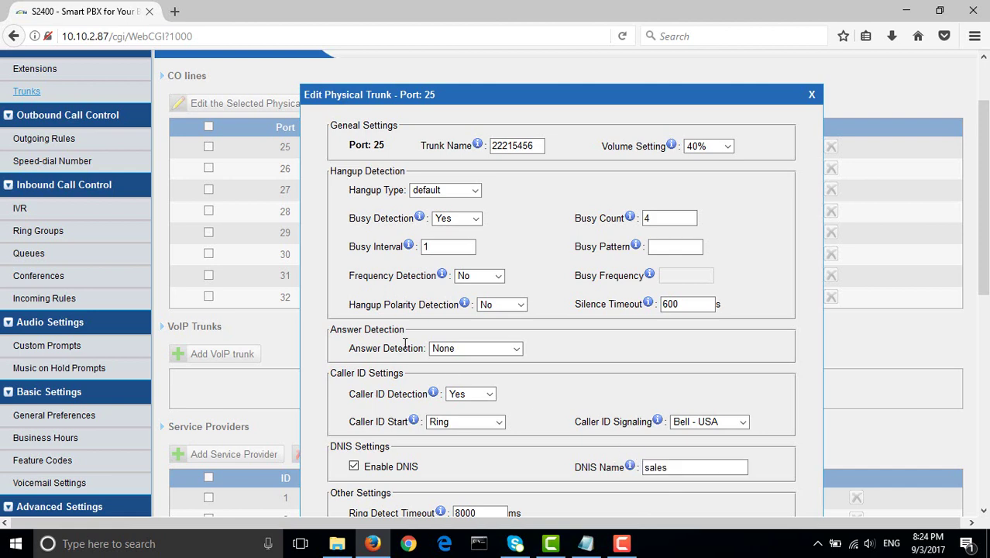
left_click(672, 467)
type("1")
left_click_drag(353, 447, 325, 451)
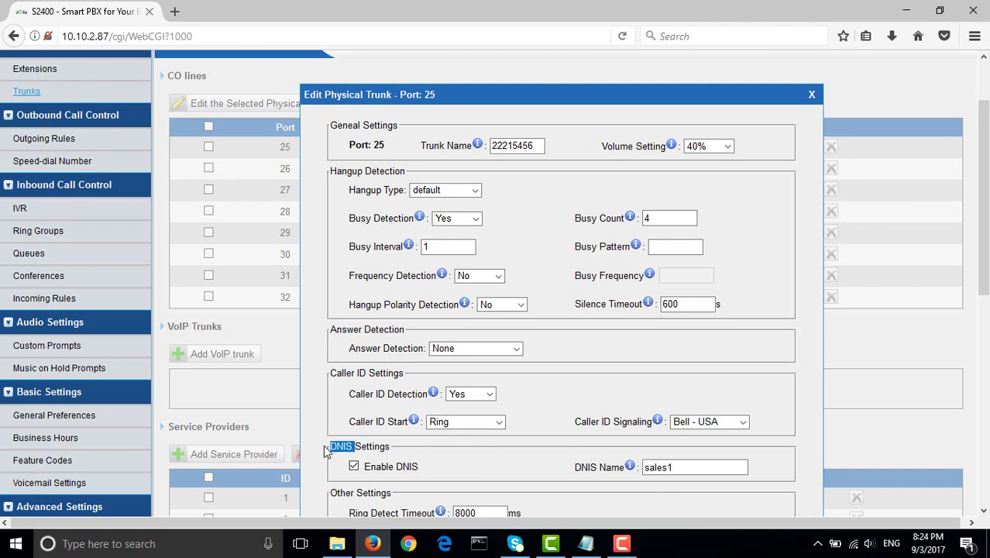
left_click(428, 474)
double_click(545, 146)
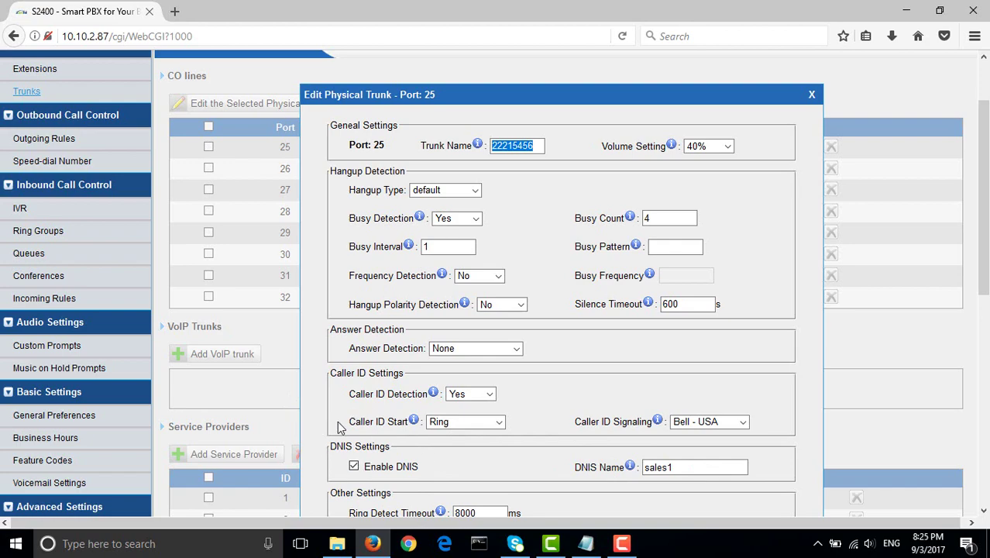
- Uncheck Enable DNIS for port 25 and save the trunk settings
scroll(345, 428, "down", 2)
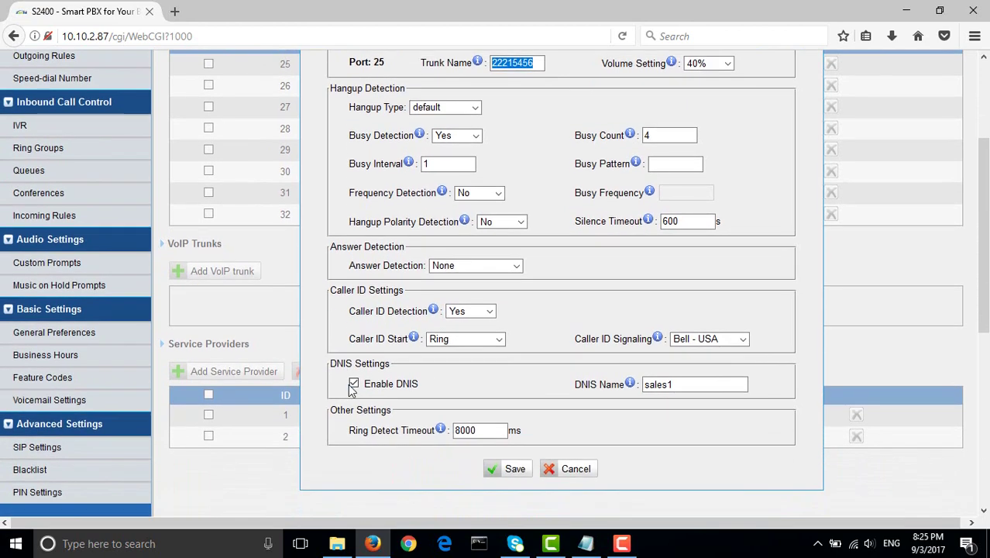
left_click(352, 386)
scroll(455, 426, "up", 4)
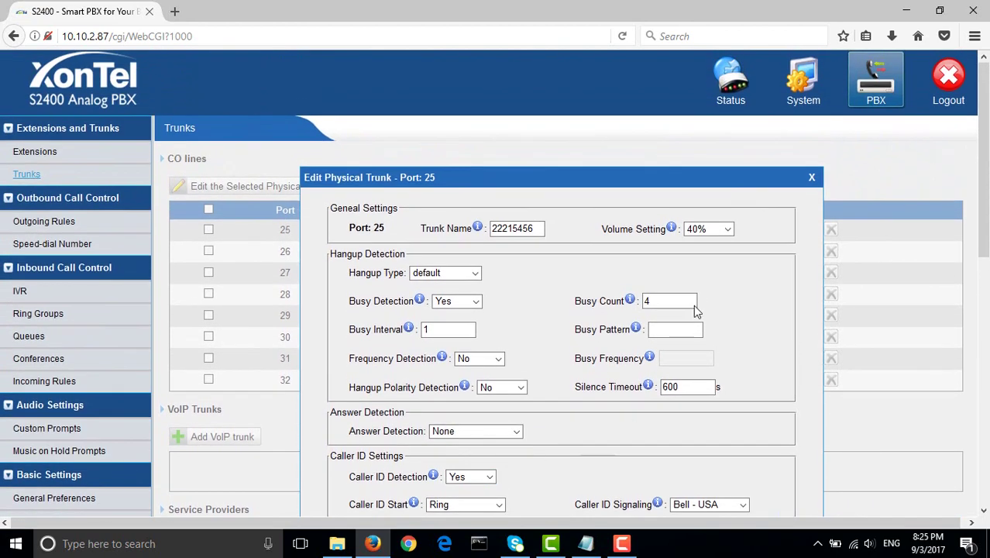
scroll(772, 261, "down", 4)
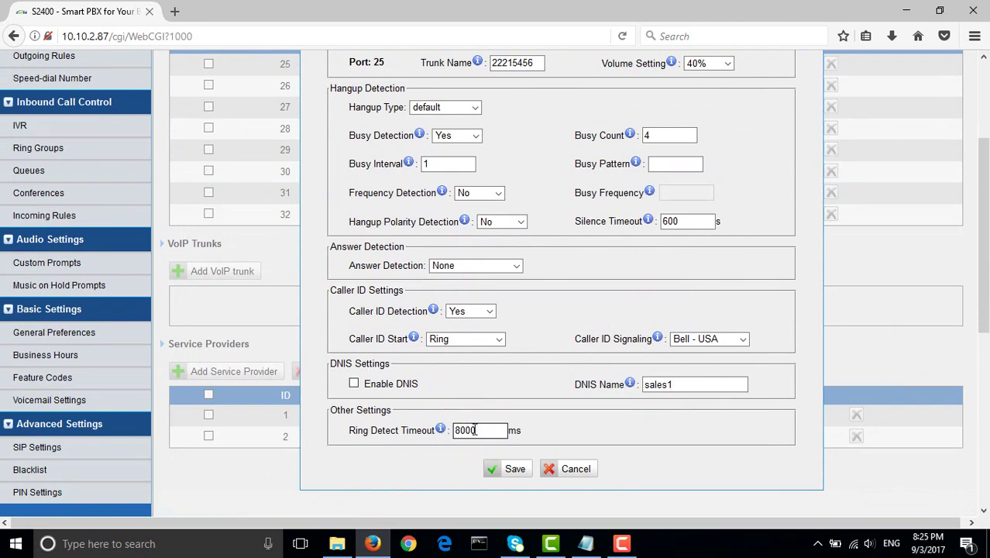
mouse_move(452, 432)
scroll(647, 454, "up", 2)
scroll(605, 461, "down", 1)
scroll(602, 446, "down", 1)
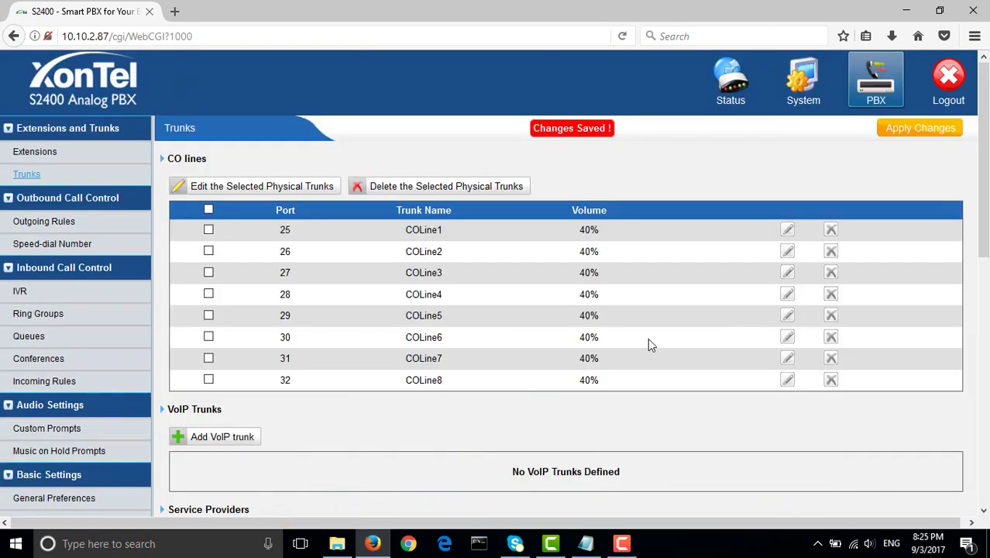
- Apply the saved changes to the PBX and view the Outgoing Rules page
left_click(893, 137)
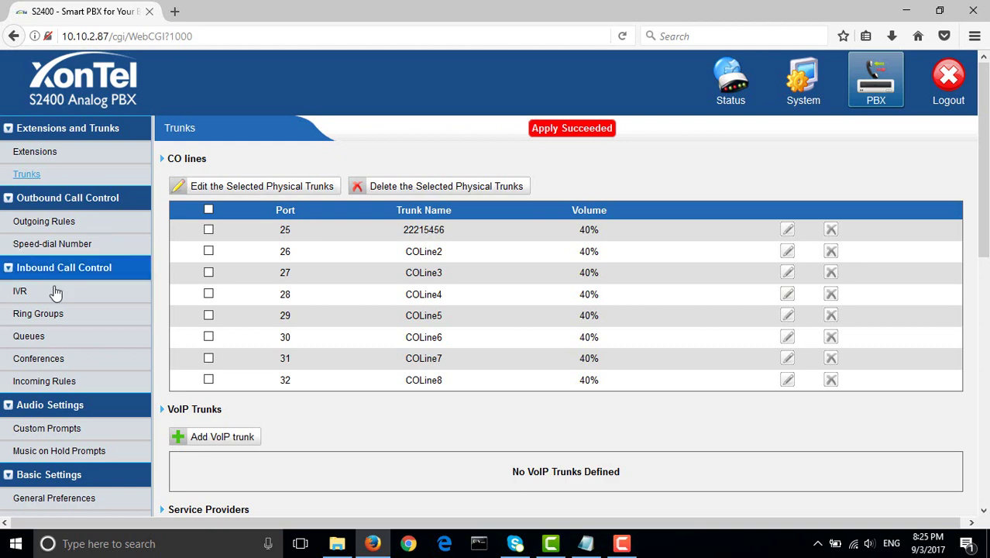
left_click(77, 223)
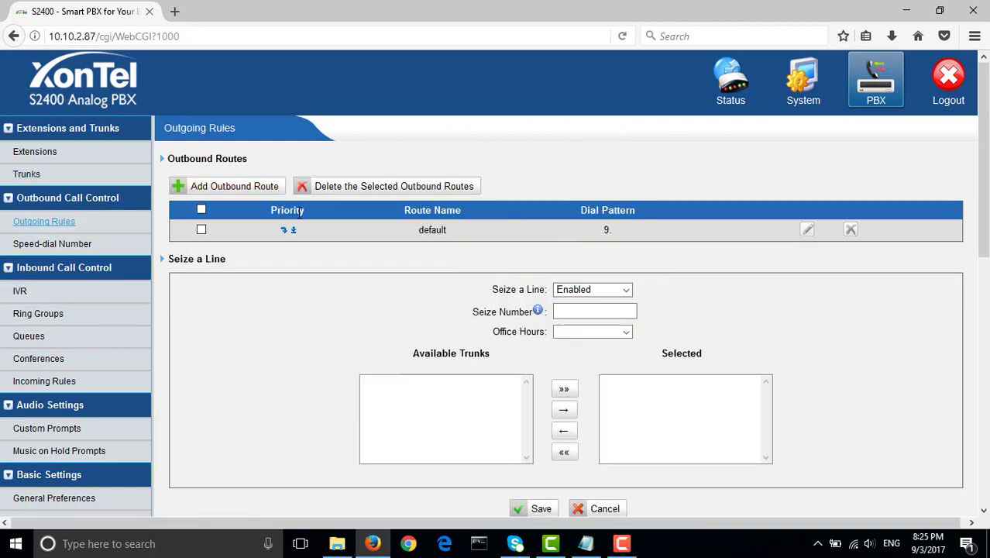
- Check the default outbound route's member trunks and save it, keeping Seize a Line enabled with 9
left_click(807, 230)
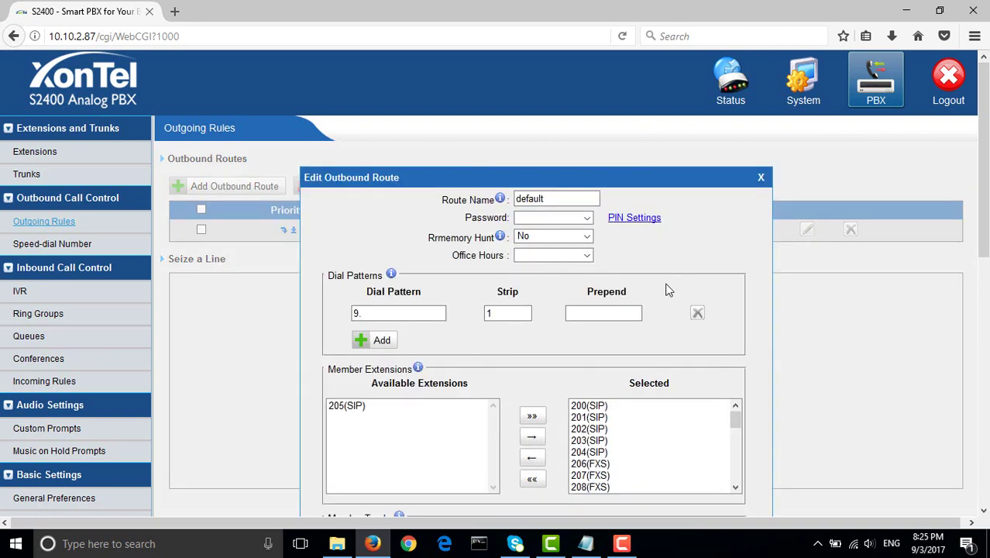
scroll(658, 295, "down", 1)
scroll(654, 301, "down", 1)
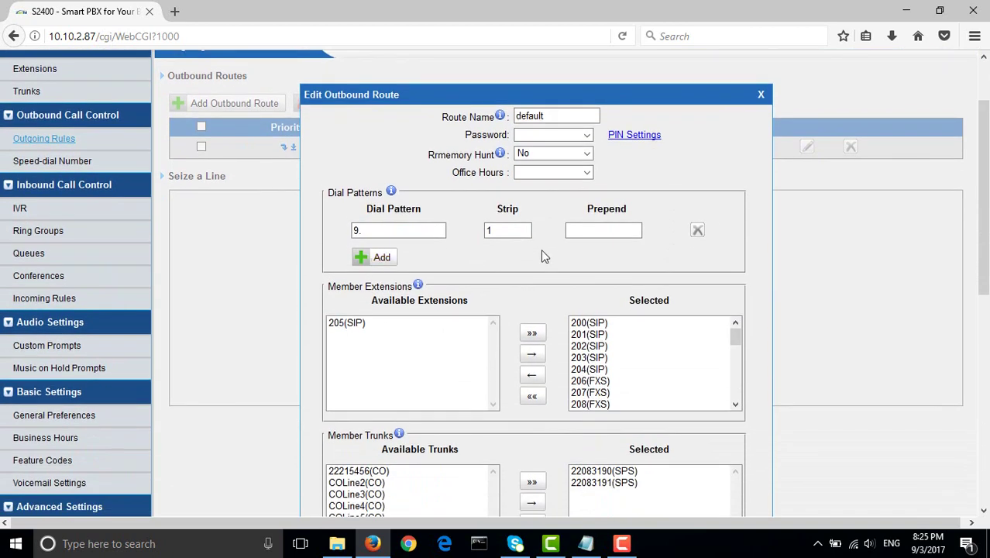
scroll(588, 263, "down", 2)
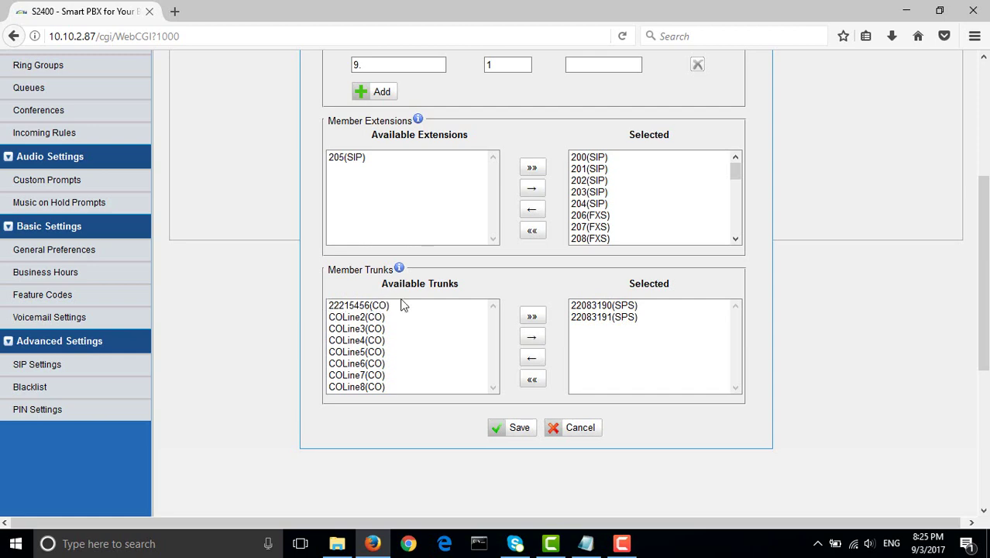
scroll(481, 338, "up", 4)
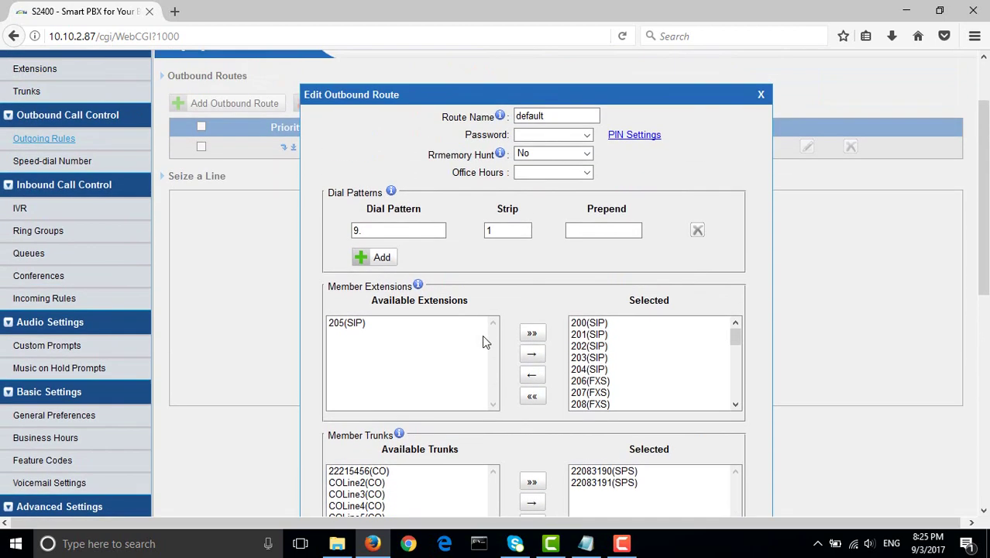
scroll(625, 256, "down", 2)
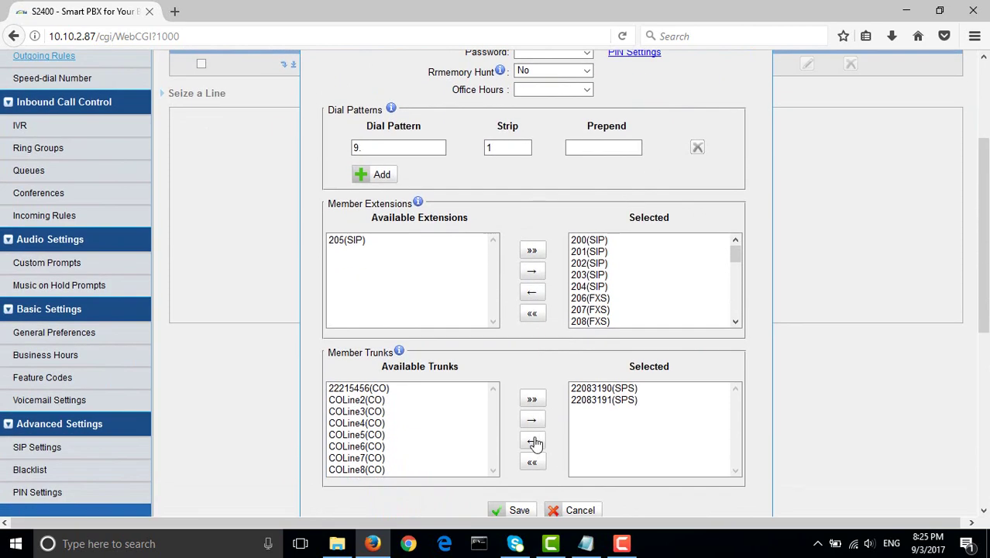
left_click(519, 511)
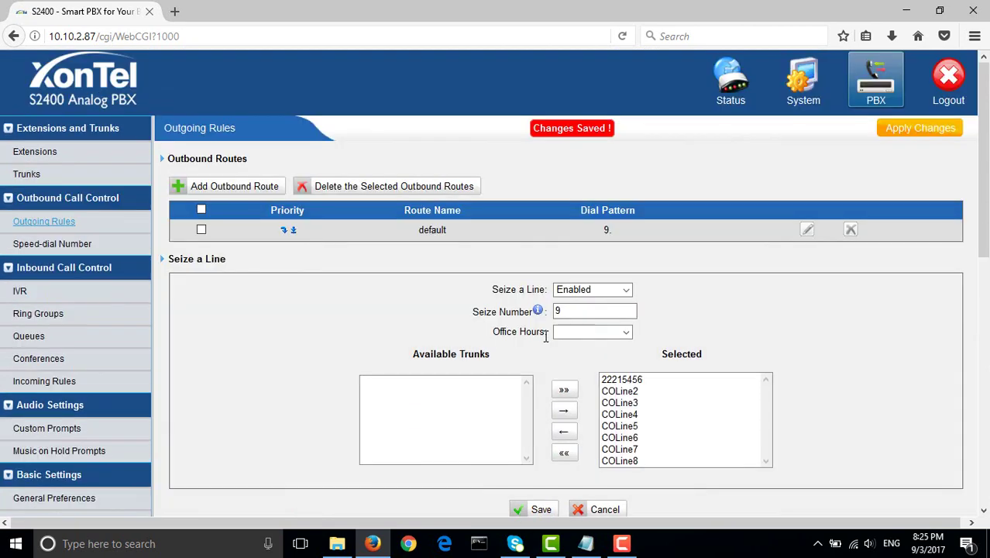